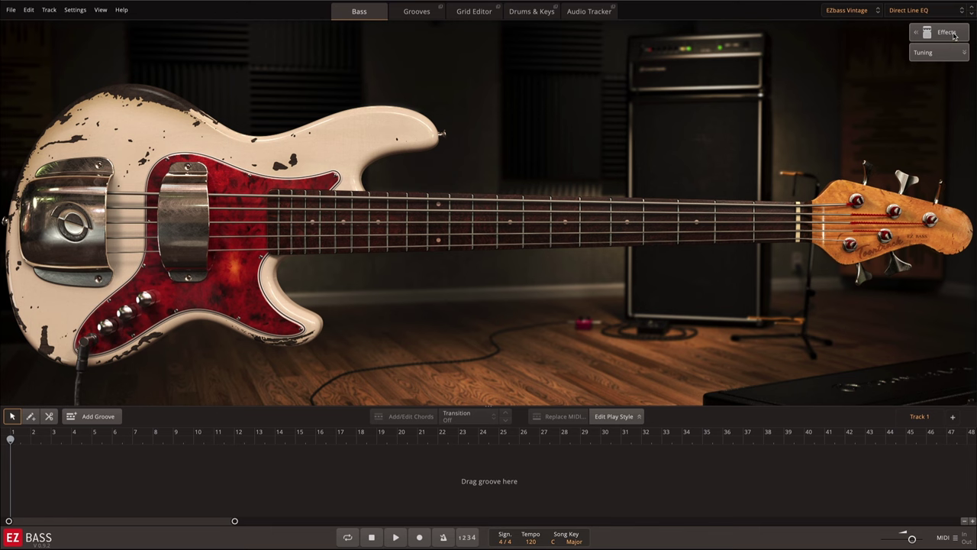
# Show the effect controls, look through the available basses and presets, and switch between EZbass Modern and EZbass Vintage
pyautogui.click(953, 35)
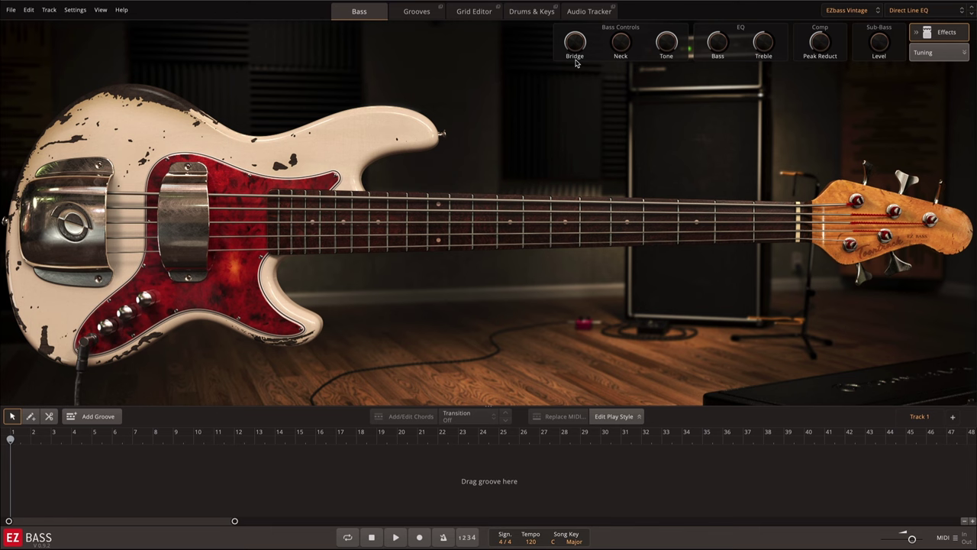
pyautogui.click(871, 10)
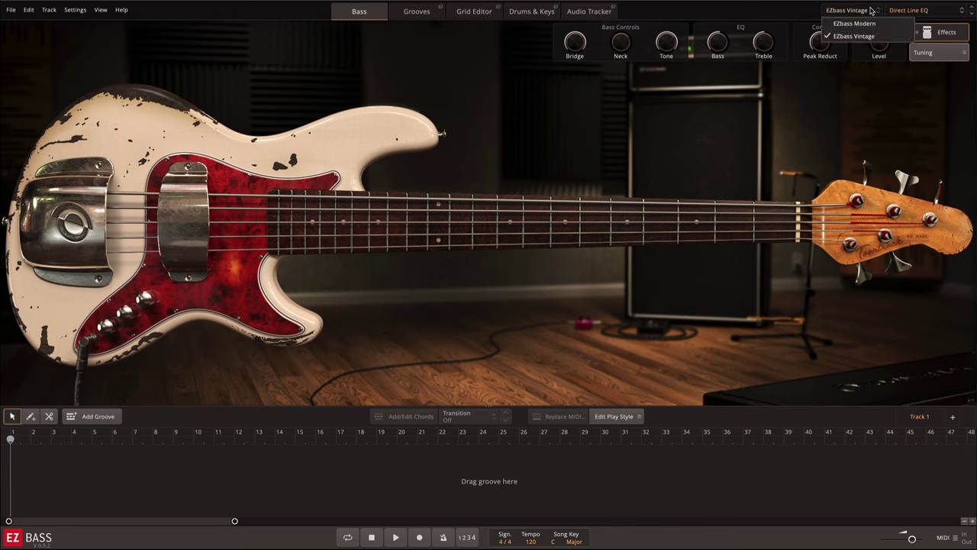
pyautogui.click(957, 11)
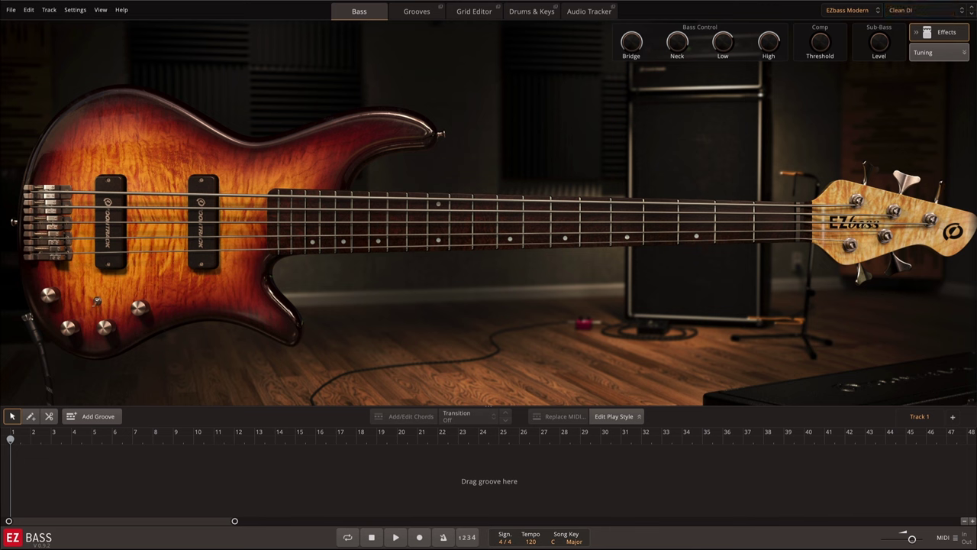
pyautogui.click(851, 9)
pyautogui.click(869, 37)
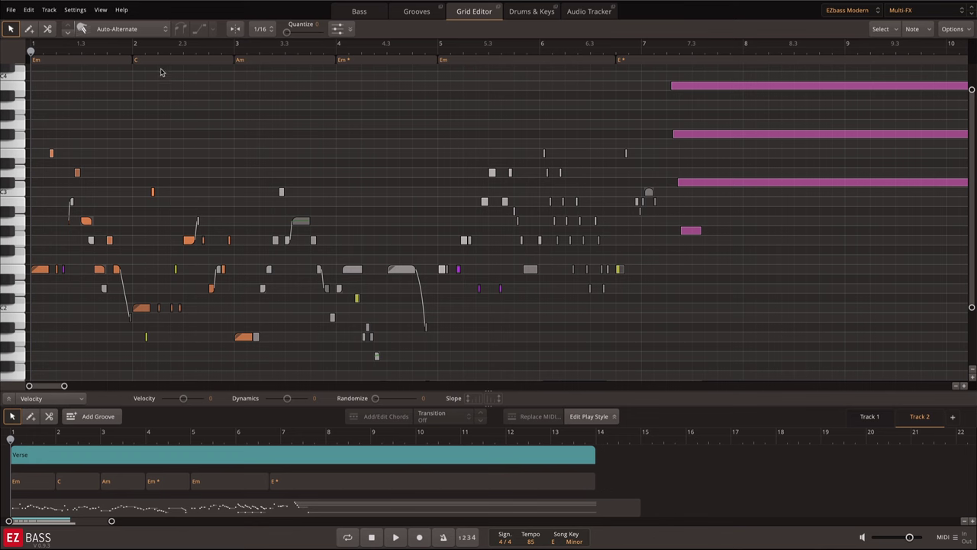
# Examine the list of playing articulations in the Grid Editor and start playback of the bass part
pyautogui.click(159, 31)
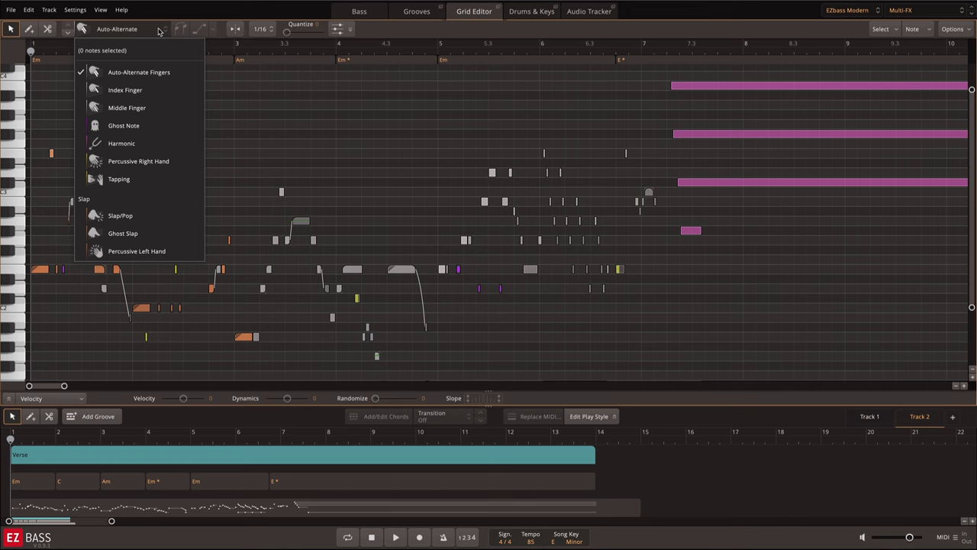
pyautogui.click(159, 30)
pyautogui.press('space')
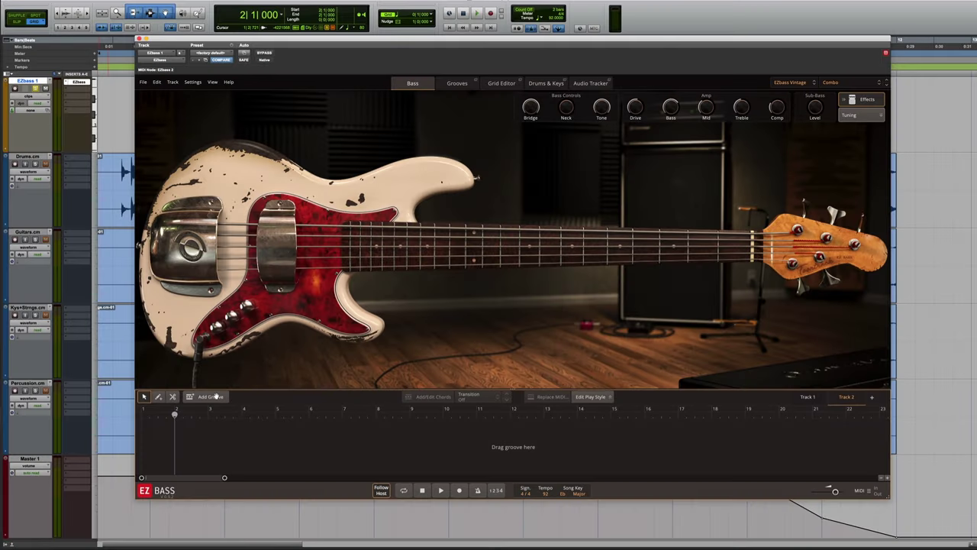
# Add a Verse groove starting at bar 2 of Track 2 and play it back briefly
pyautogui.click(216, 396)
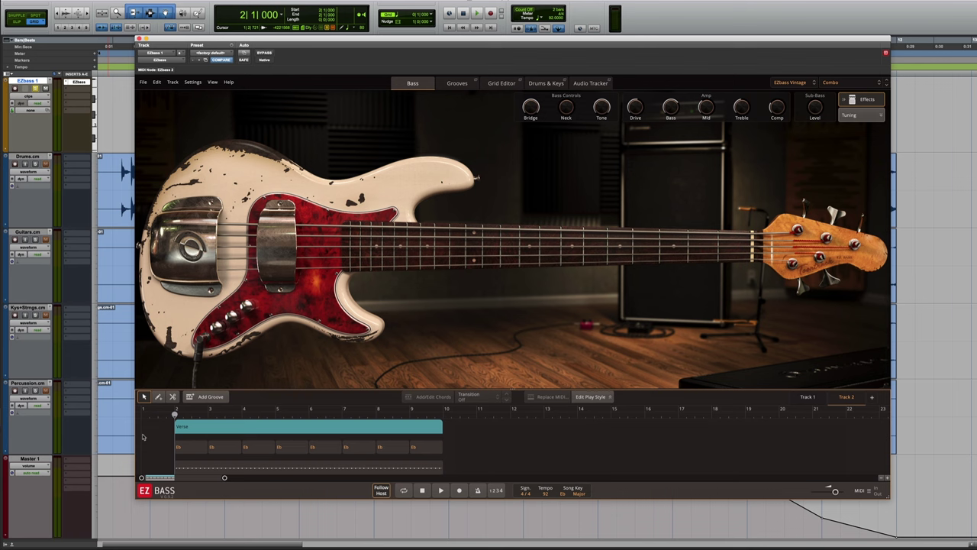
pyautogui.press('space')
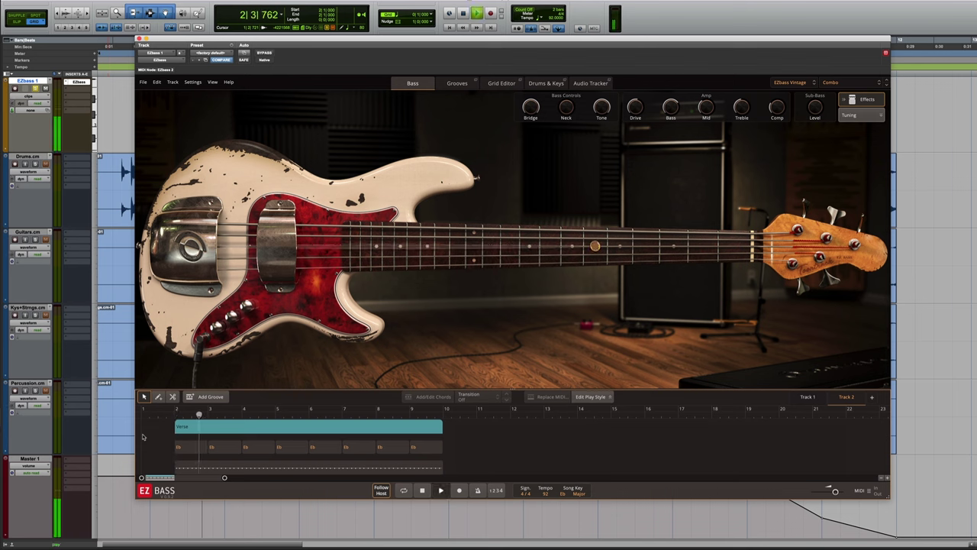
pyautogui.press('space')
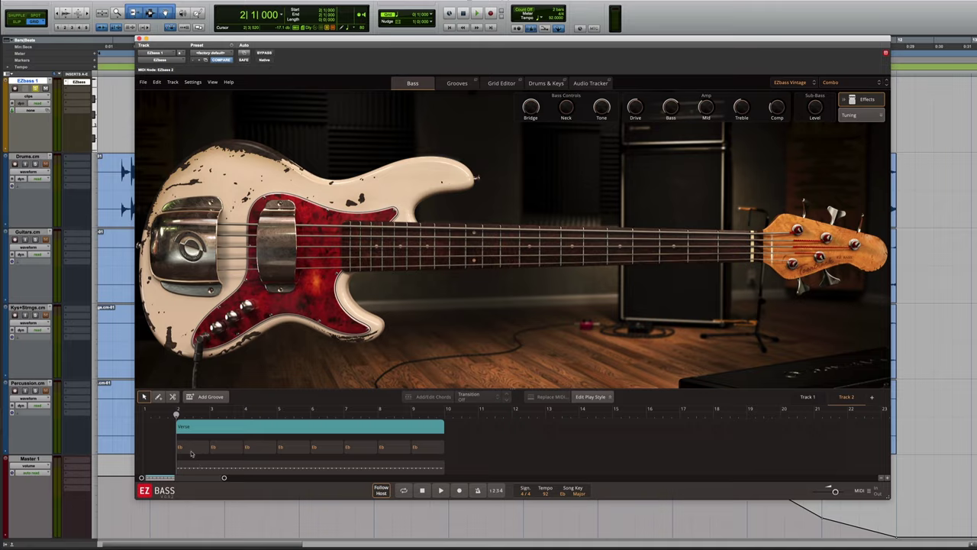
# Set the chord at bar 2 of the Verse to Cm and the chord at bar 3 to Ab
pyautogui.click(187, 449)
pyautogui.click(193, 373)
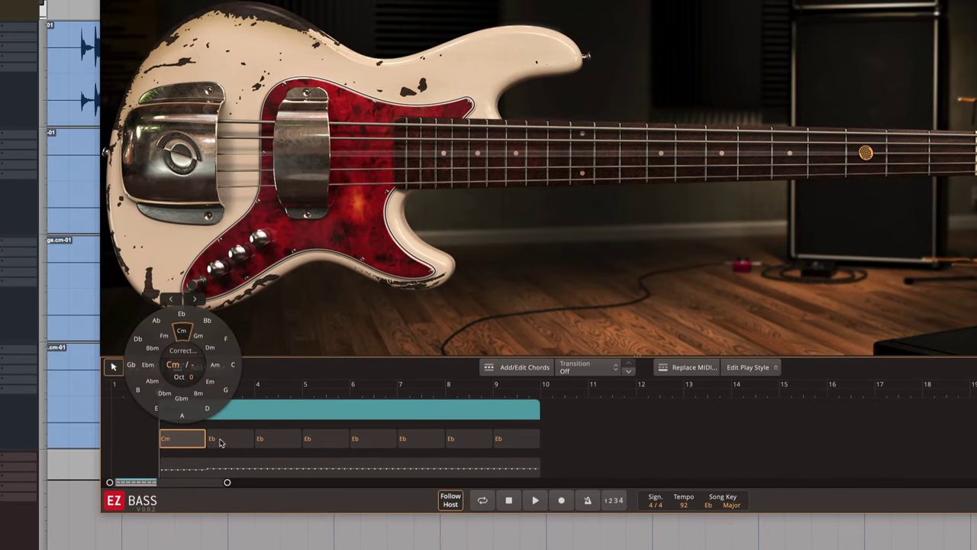
pyautogui.click(220, 441)
pyautogui.click(204, 322)
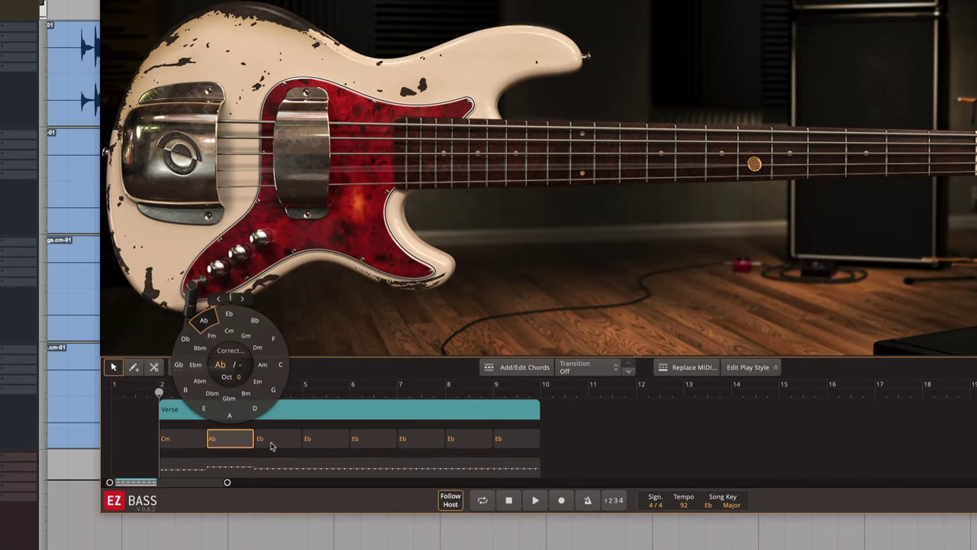
# Extend the Eb chord of bar 4 to the middle of bar 5 and set the shortened chord after it to Fm
pyautogui.click(271, 443)
pyautogui.moveTo(300, 443); pyautogui.dragTo(325, 443)
pyautogui.click(334, 441)
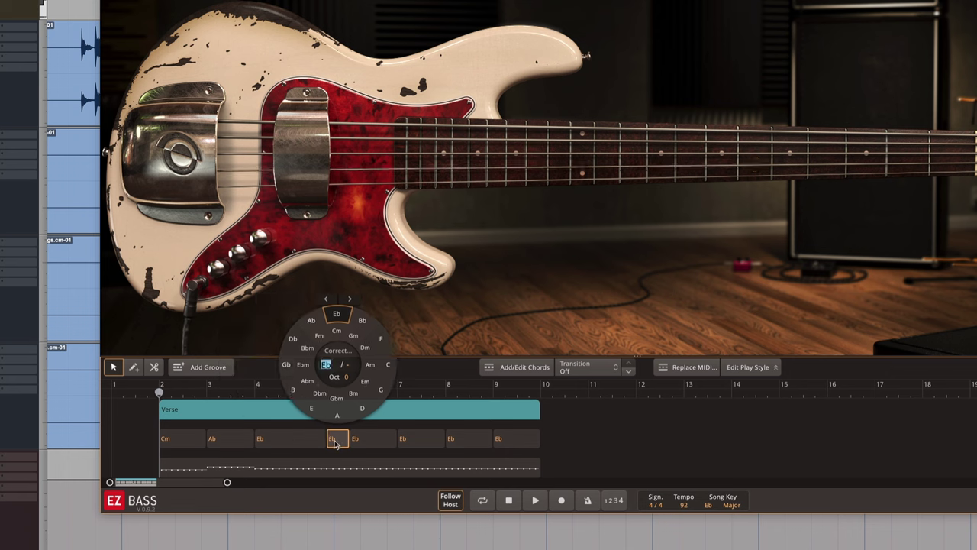
pyautogui.click(321, 336)
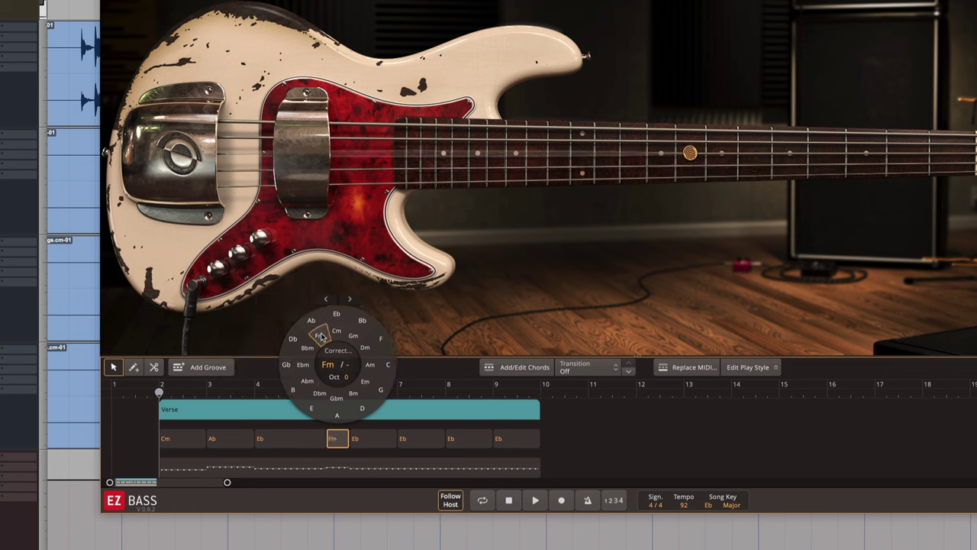
# Set the chord at bar 6 of the Verse to Cm and the chord at bar 7 to Ab
pyautogui.click(375, 442)
pyautogui.click(374, 332)
pyautogui.click(423, 442)
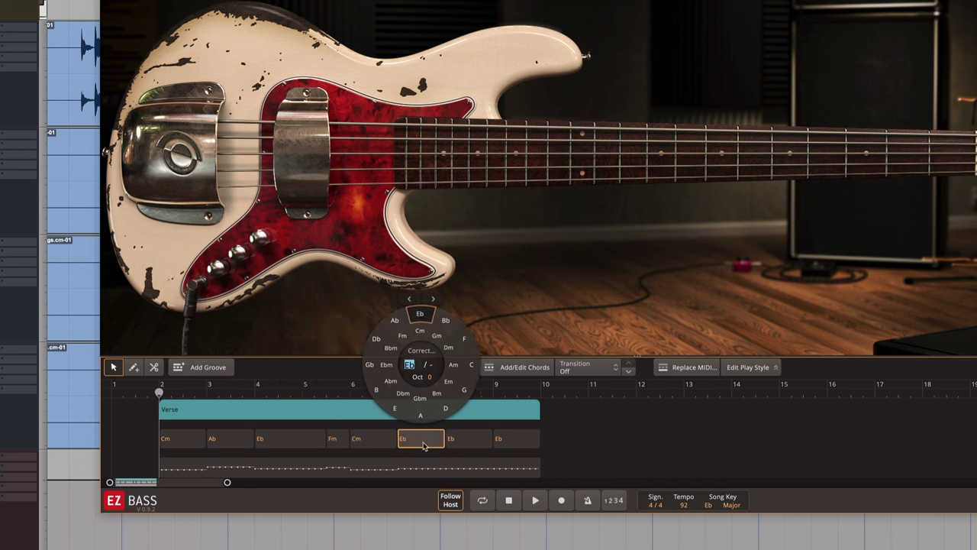
pyautogui.click(400, 322)
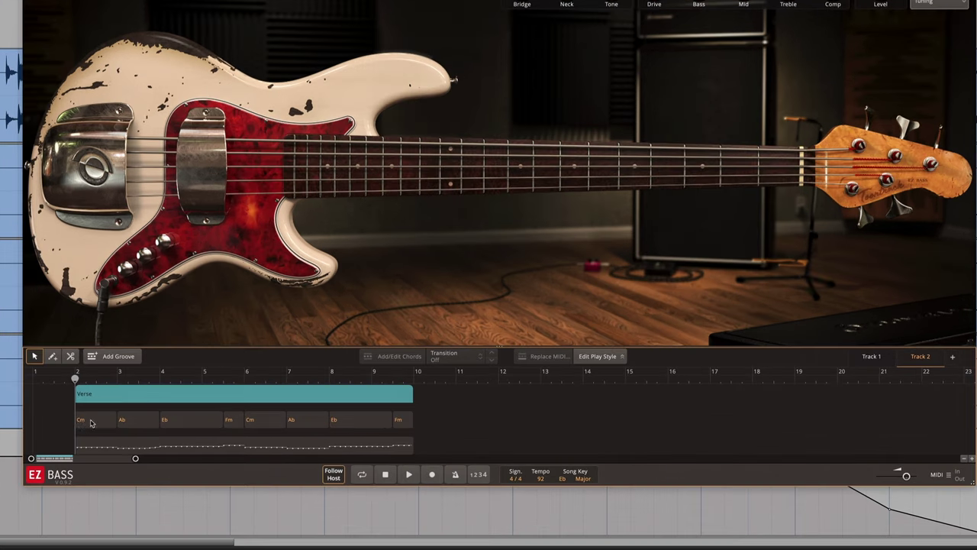
# Set the transition of the first Cm chord to 3rd, checking its notes in the Grid Editor
pyautogui.click(86, 420)
pyautogui.click(454, 356)
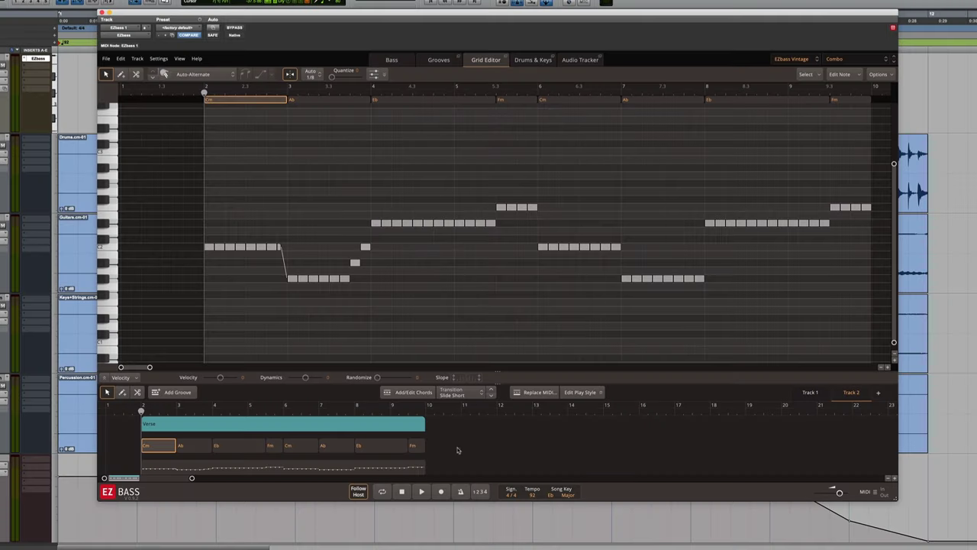
pyautogui.click(462, 392)
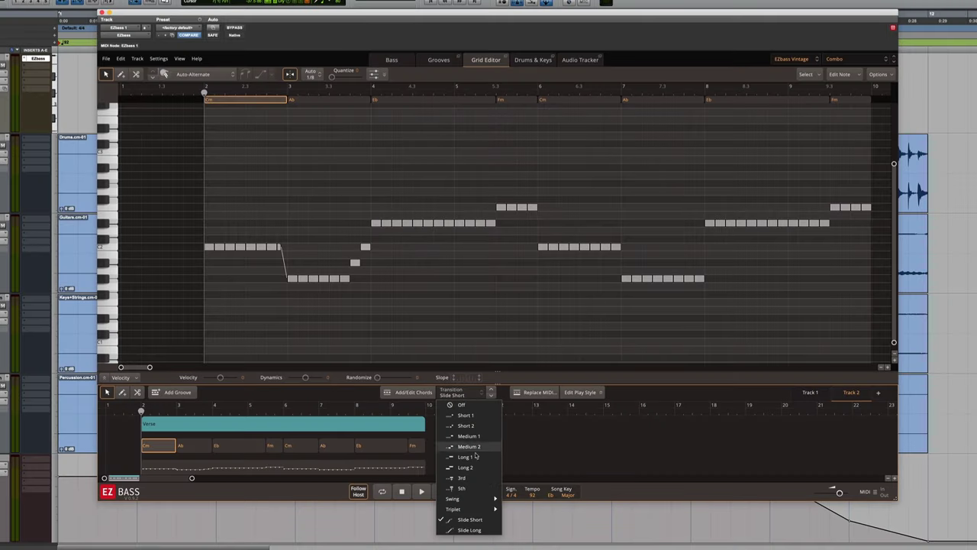
pyautogui.click(472, 478)
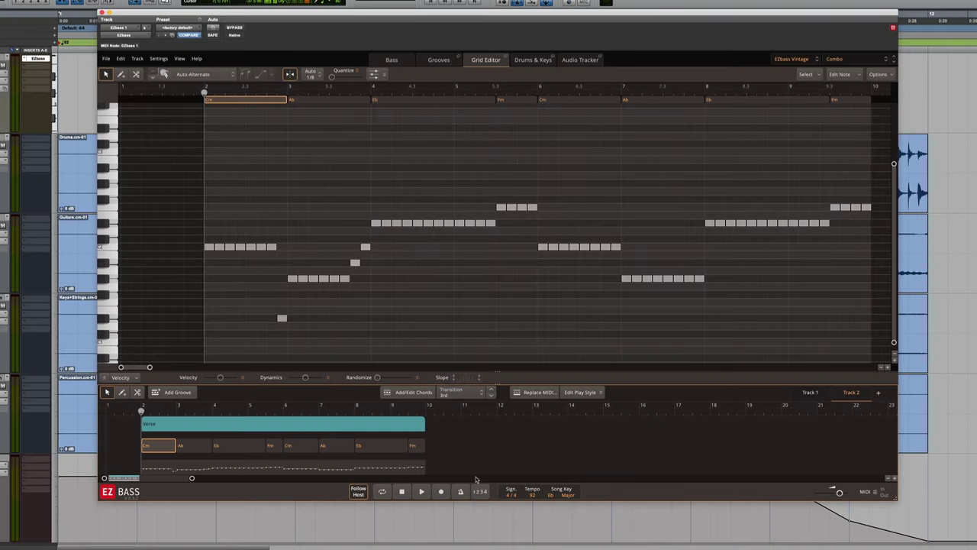
# Set the transition of the first Ab chord to Medium 2 and open the transition options for the first Eb chord
pyautogui.click(180, 446)
pyautogui.click(462, 392)
pyautogui.click(465, 448)
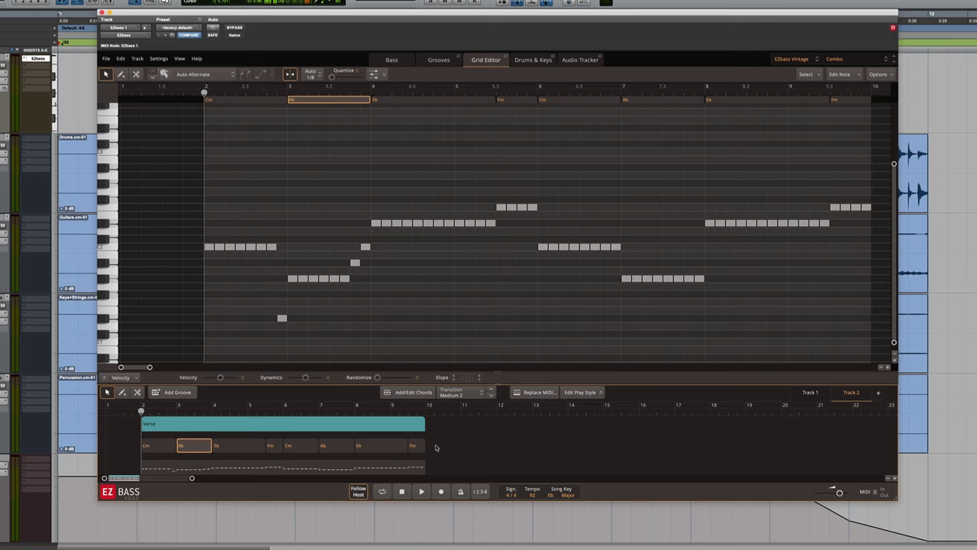
pyautogui.click(229, 447)
pyautogui.click(464, 392)
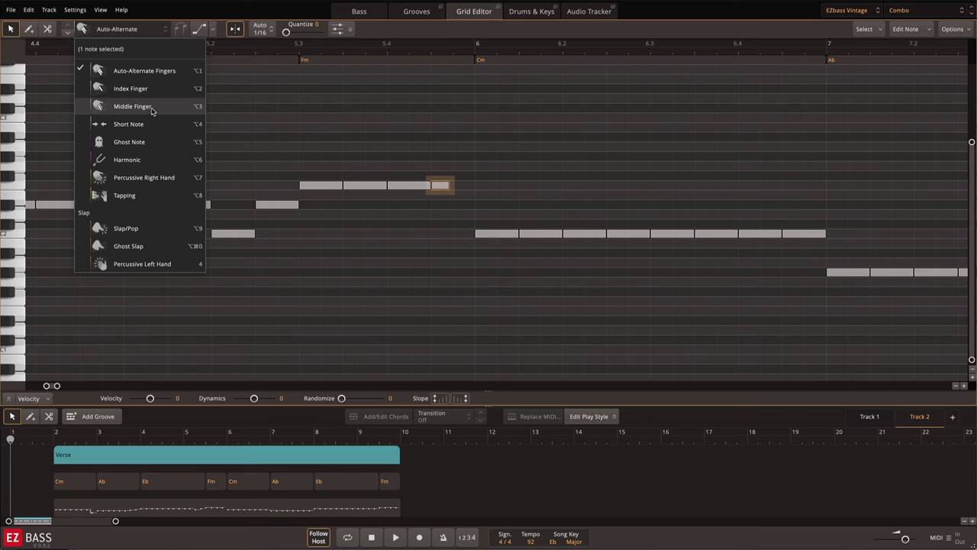
# Give the last Fm note before bar 6 the Middle Finger articulation and add a slide to the first Cm note
pyautogui.click(133, 107)
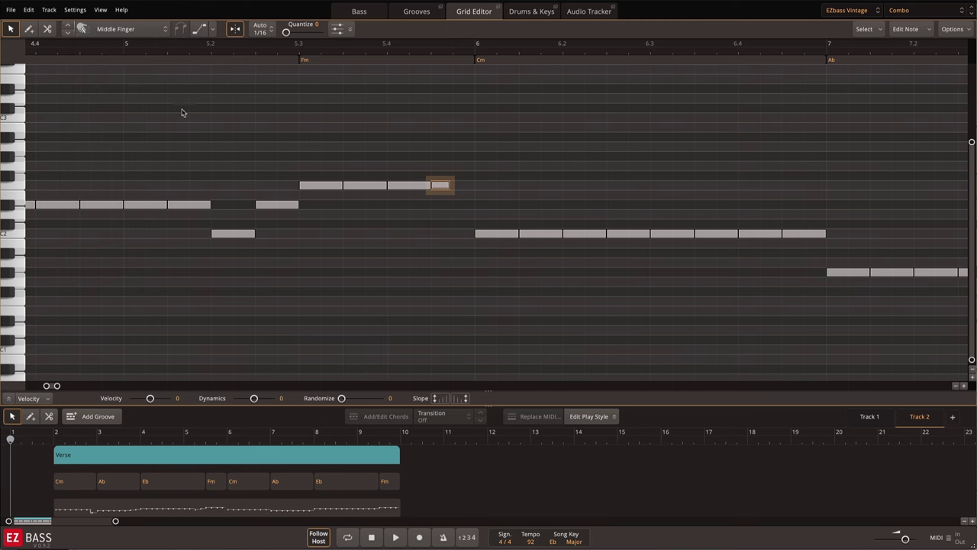
pyautogui.moveTo(441, 161); pyautogui.dragTo(487, 261)
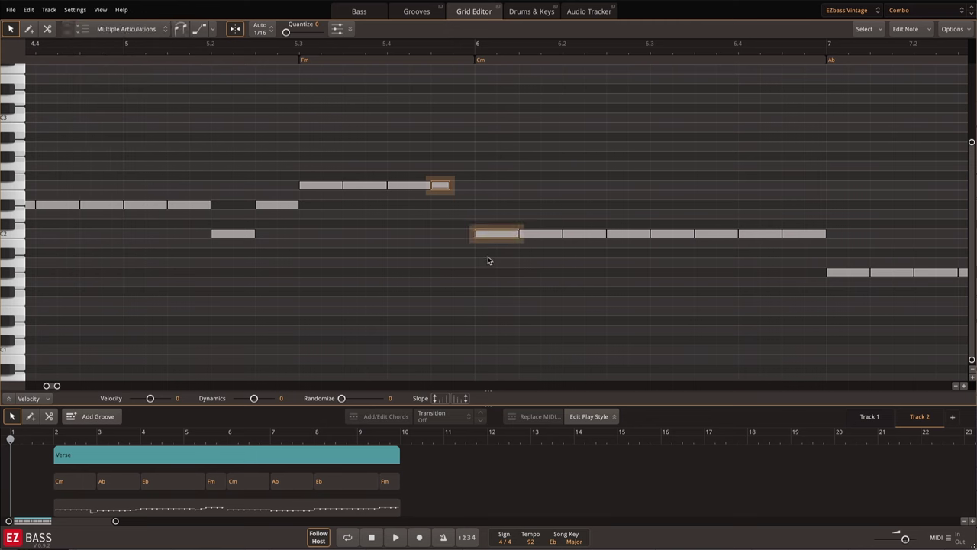
pyautogui.click(200, 28)
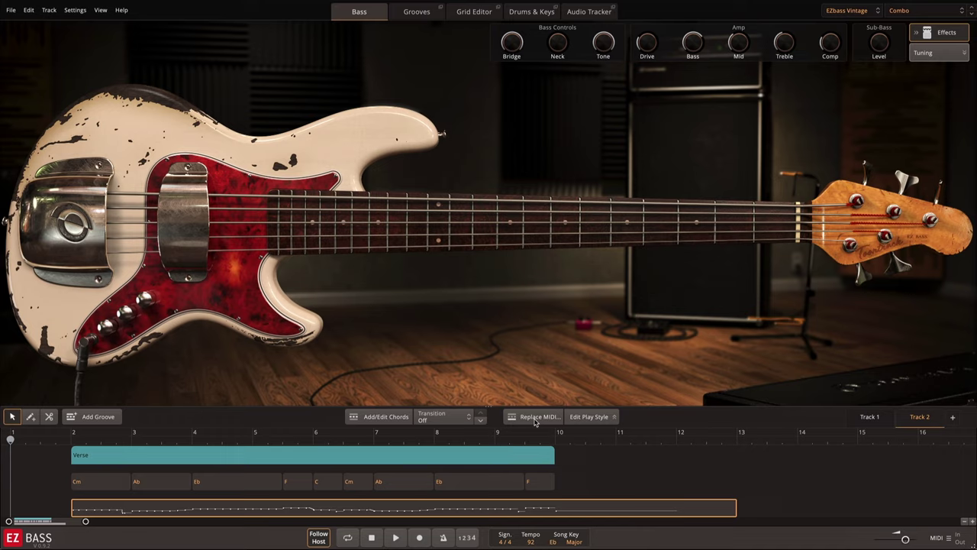
# Audition replacement grooves for the MIDI block: Verse 04 from Ballad 66 BPM and Rock Ballads 74 BPM, and Chorus 02 from Slow Rock 75 BPM
pyautogui.click(536, 418)
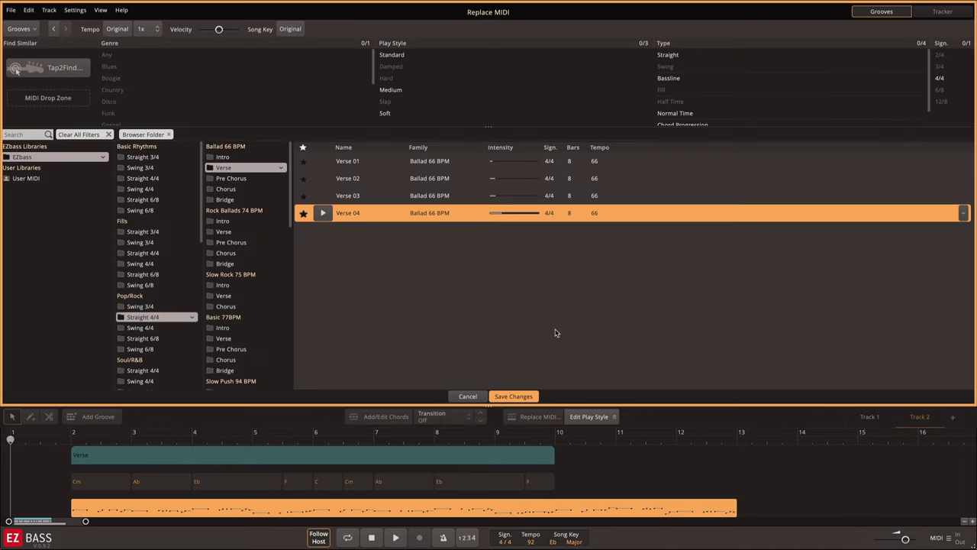
pyautogui.click(323, 213)
pyautogui.click(324, 214)
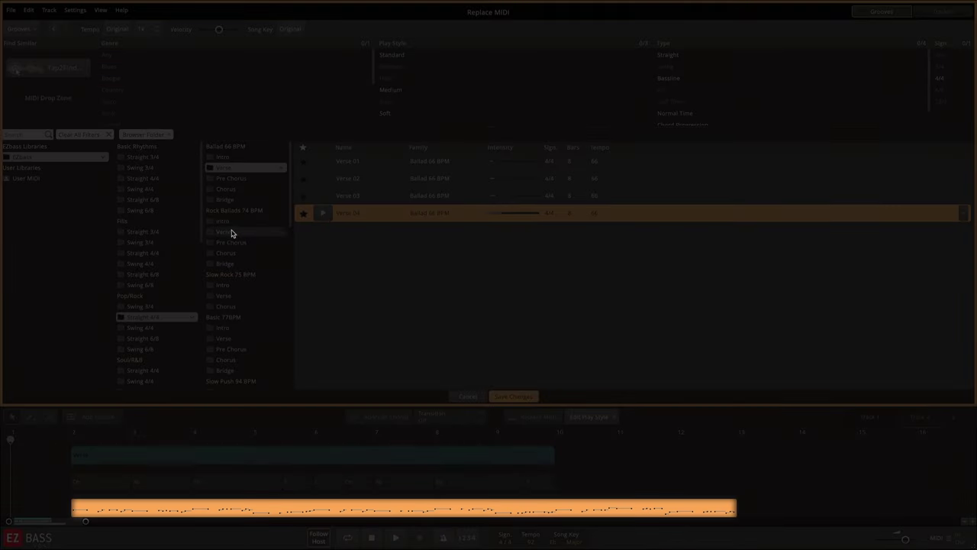
pyautogui.click(232, 231)
pyautogui.click(324, 215)
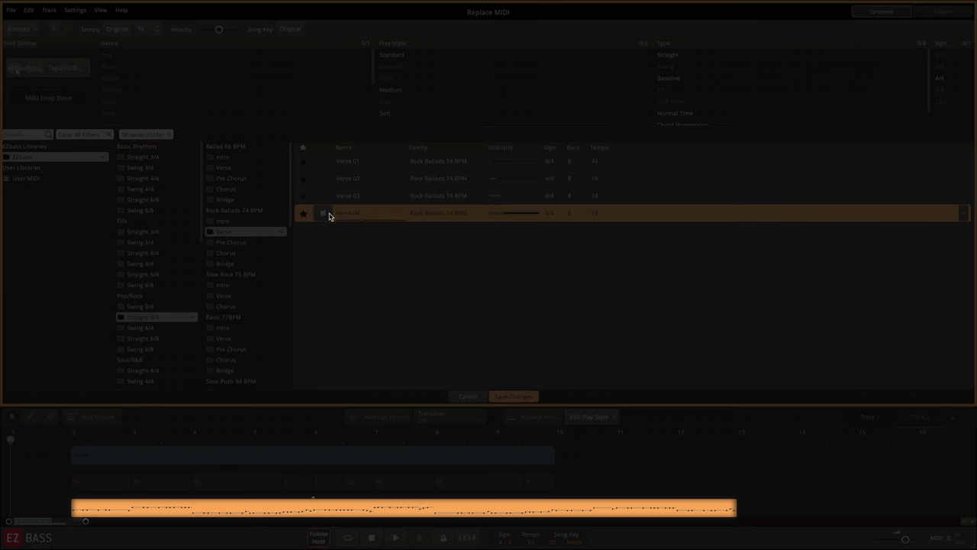
pyautogui.click(226, 306)
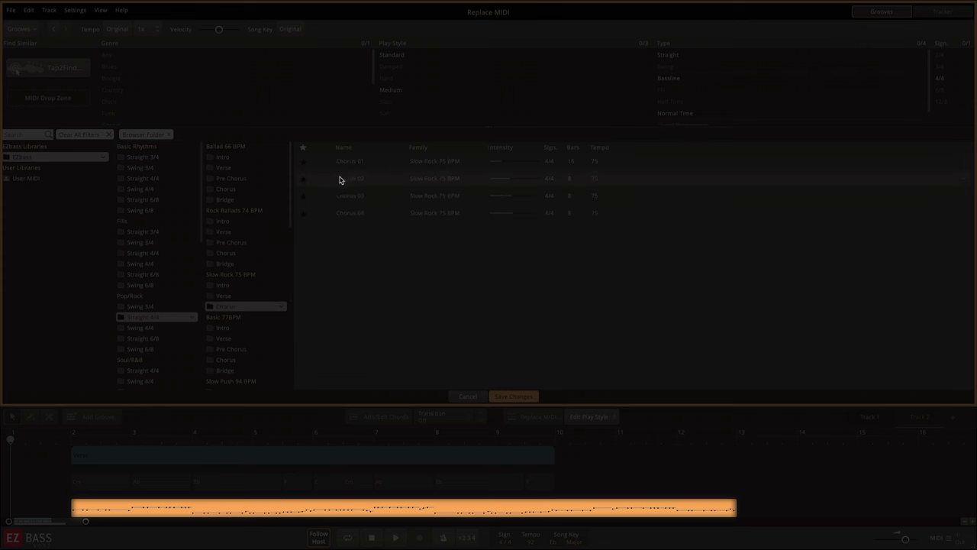
pyautogui.click(323, 179)
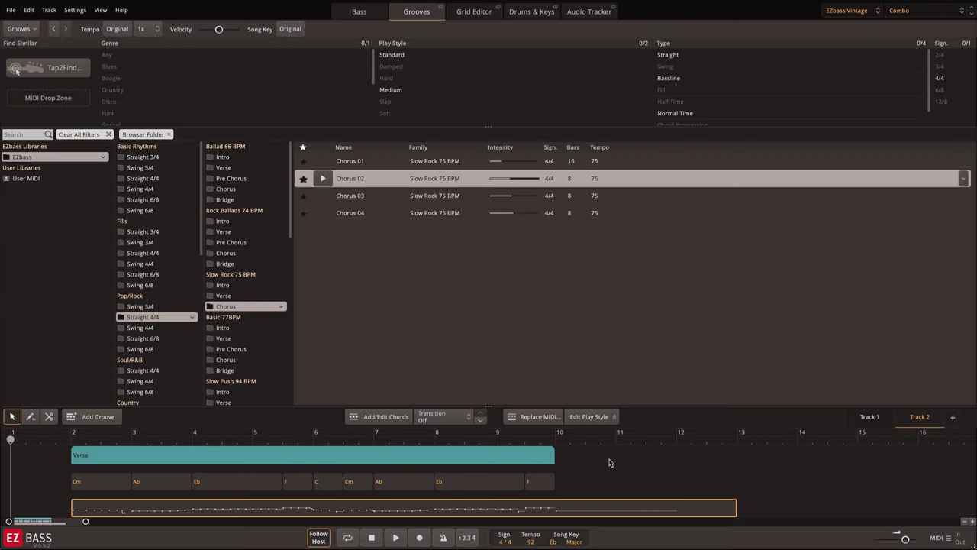
# Show the play style settings of the MIDI block, lower its Amount to 29 and play back the result
pyautogui.click(601, 419)
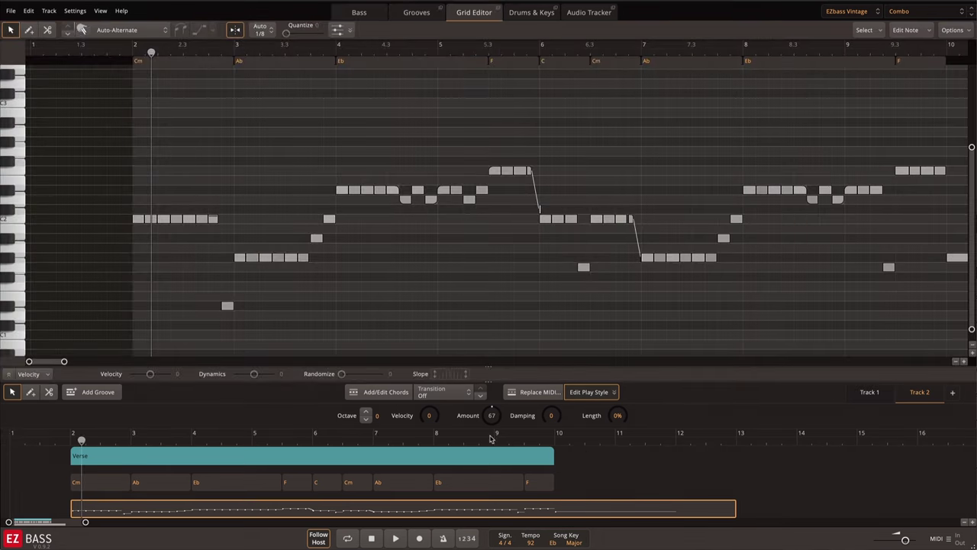
pyautogui.press('space')
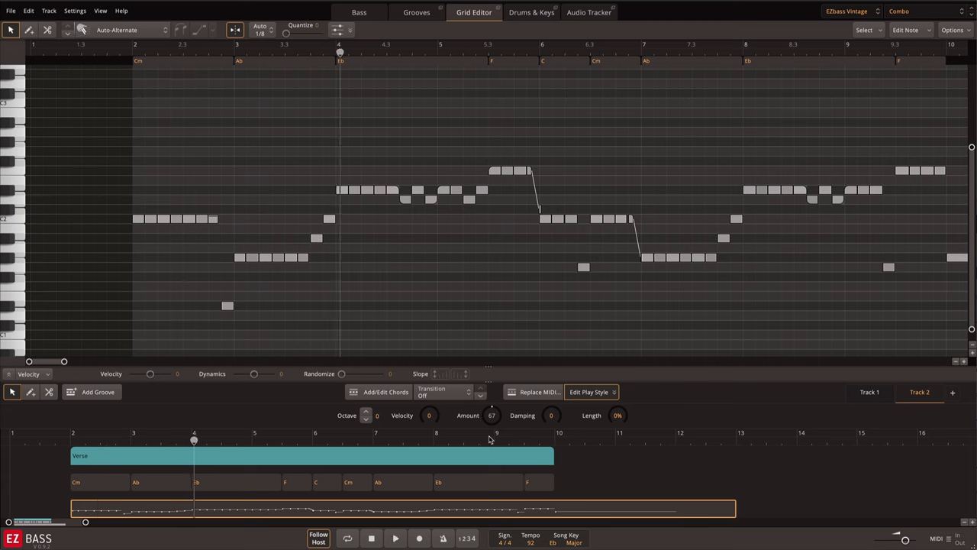
pyautogui.moveTo(492, 415); pyautogui.dragTo(492, 432)
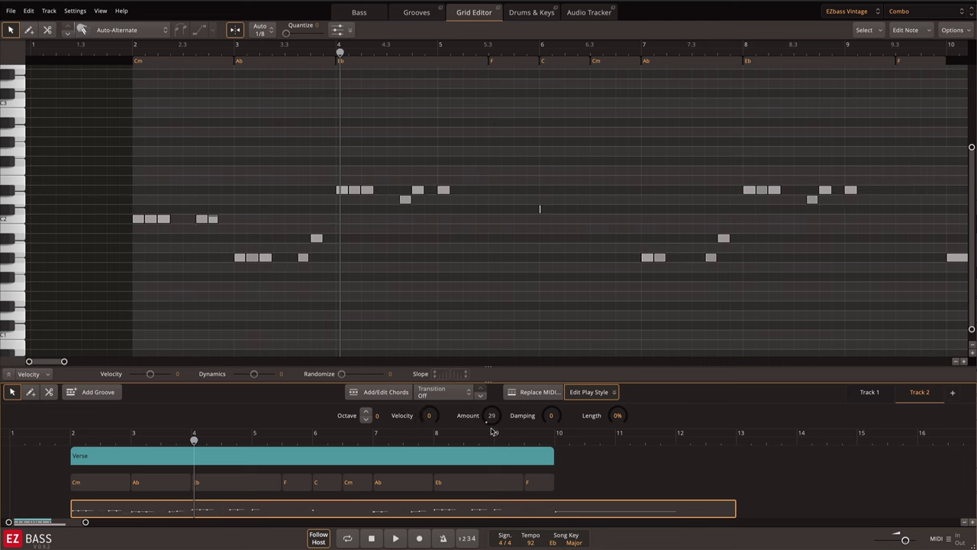
pyautogui.press('space')
pyautogui.press('space')
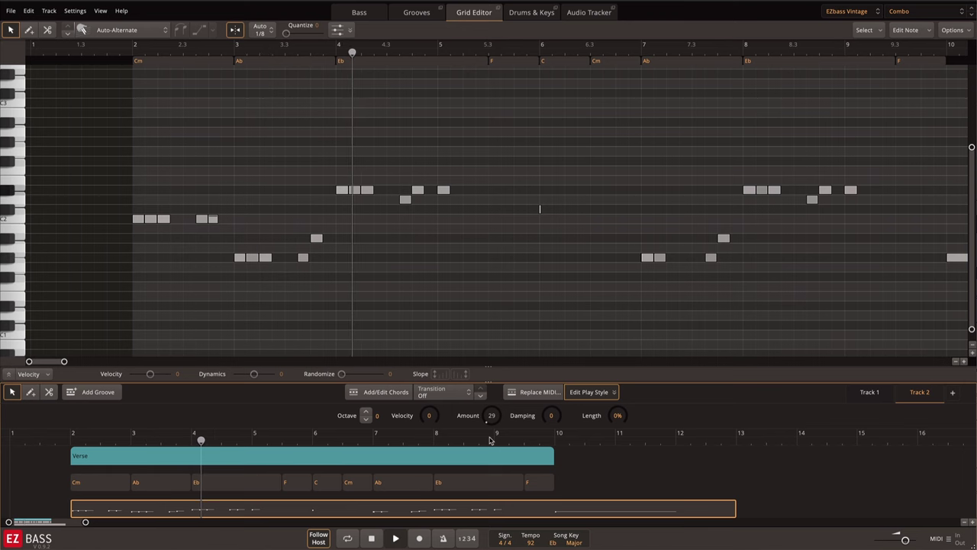
# Try a different Velocity play style setting on the MIDI block with the velocity lane shown, and reset it
pyautogui.moveTo(490, 440); pyautogui.dragTo(432, 407)
pyautogui.click(9, 374)
pyautogui.doubleClick(430, 414)
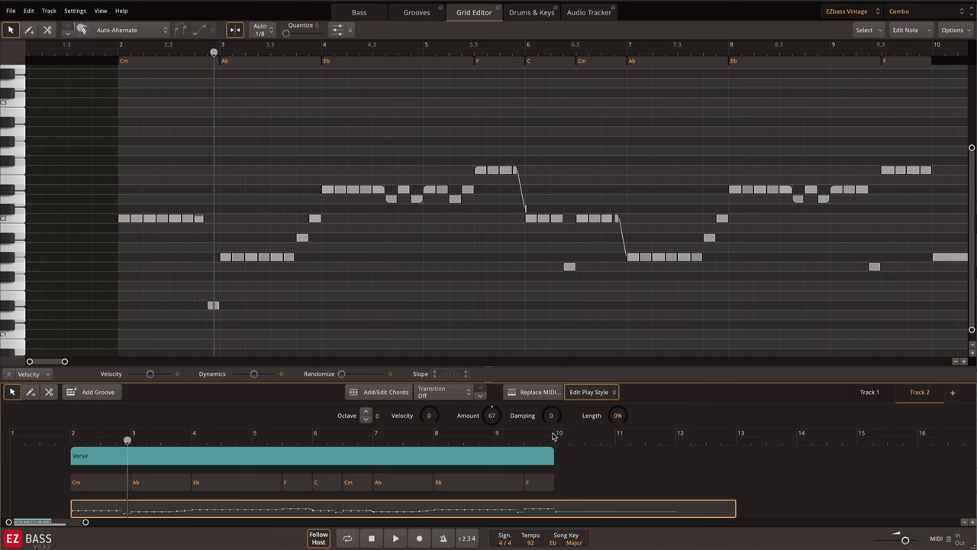
# Try a Damping of 127 on the MIDI block, undo it, and lower the block's Length setting
pyautogui.moveTo(551, 416); pyautogui.dragTo(554, 365)
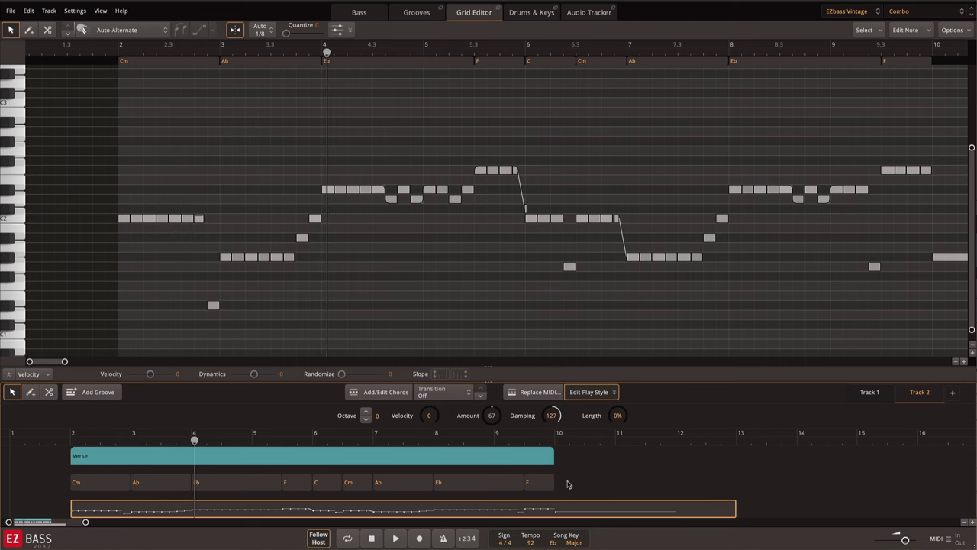
pyautogui.hotkey('ctrl', 'z')
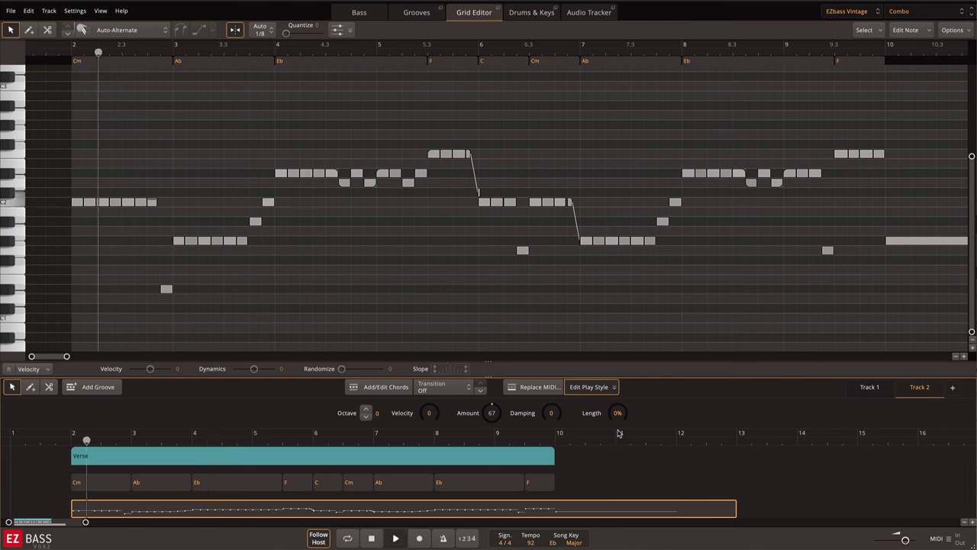
pyautogui.moveTo(617, 412); pyautogui.dragTo(614, 425)
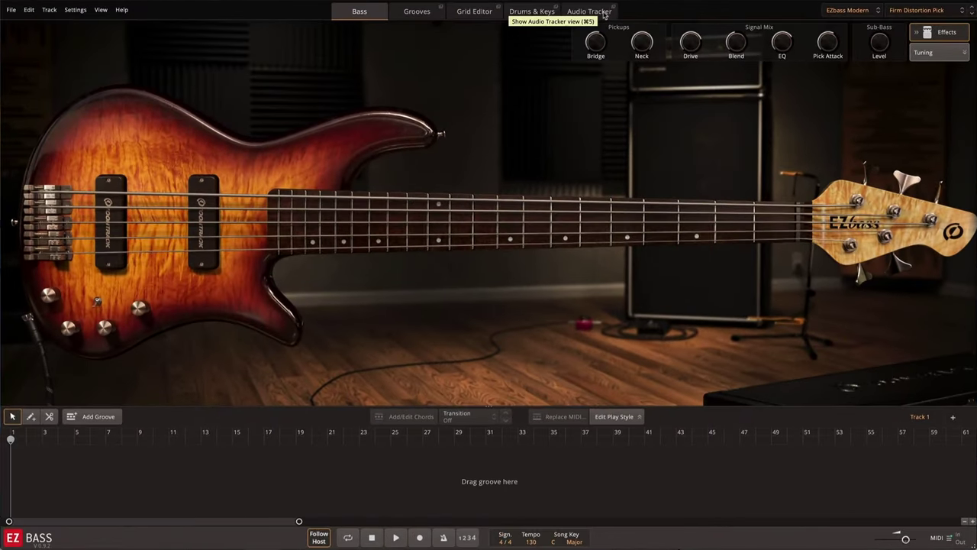
# Load Metal DI for EZbass tracker.wav into the Audio Tracker's Guitar / Bass conversion and open the project setup's tempo options
pyautogui.click(607, 41)
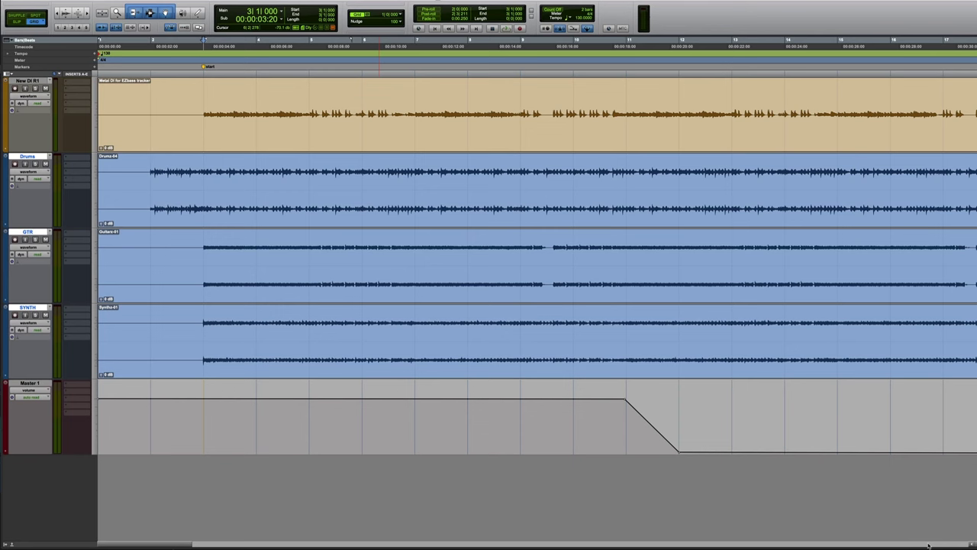
pyautogui.press('space')
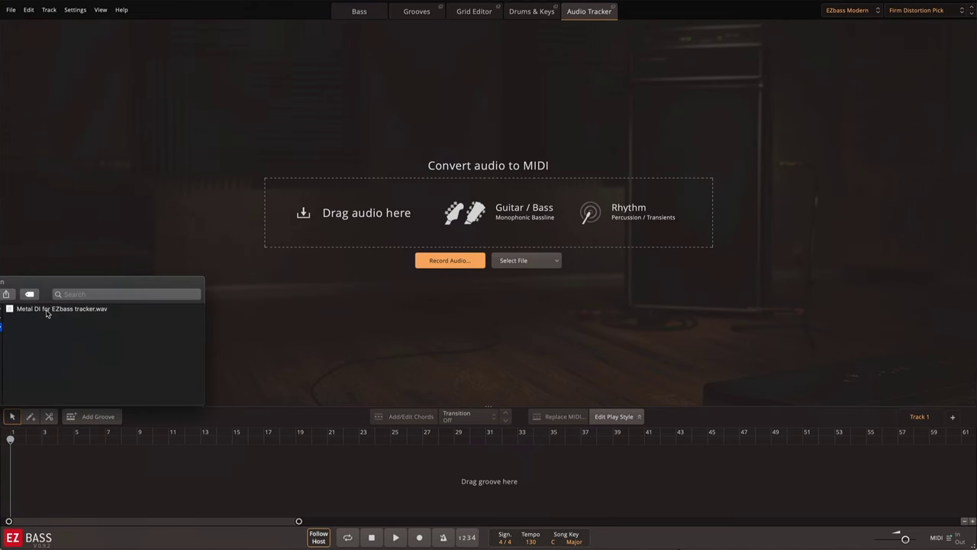
pyautogui.moveTo(52, 312); pyautogui.dragTo(514, 223)
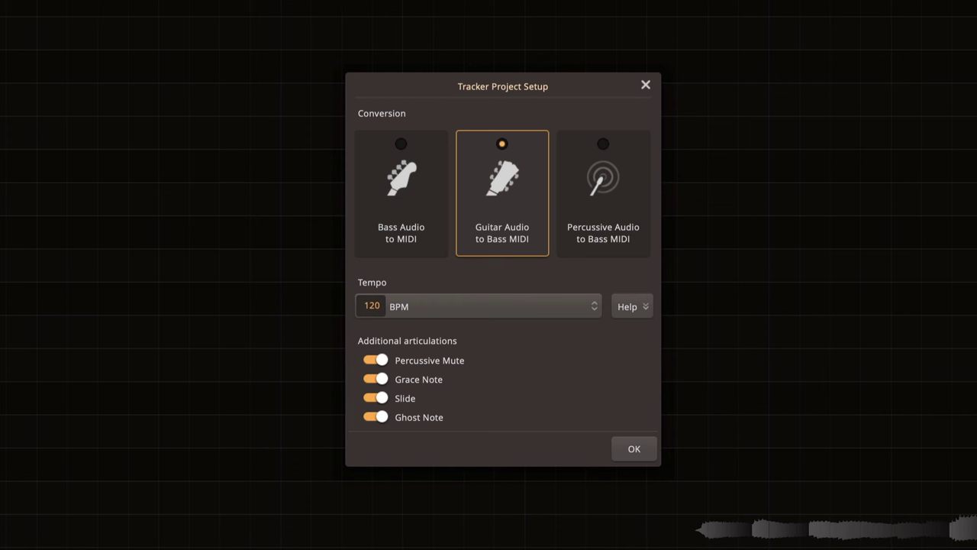
pyautogui.click(551, 305)
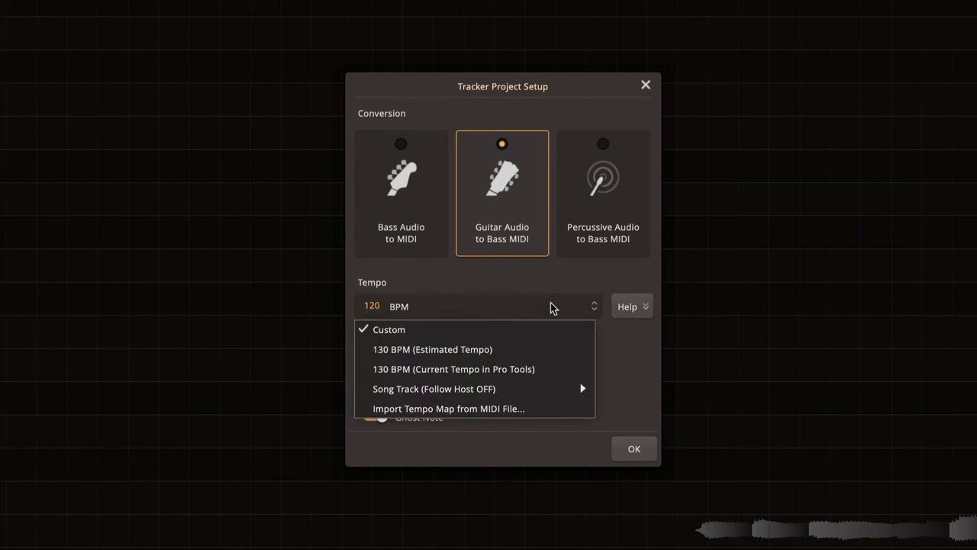